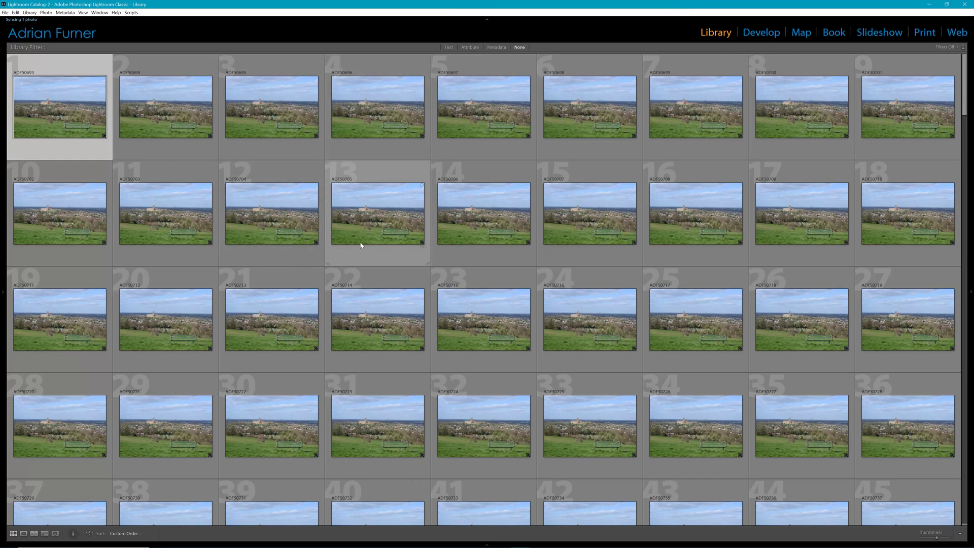
{"action": "scroll", "coordinate": [361, 245], "scroll_direction": "down", "scroll_amount": 12}
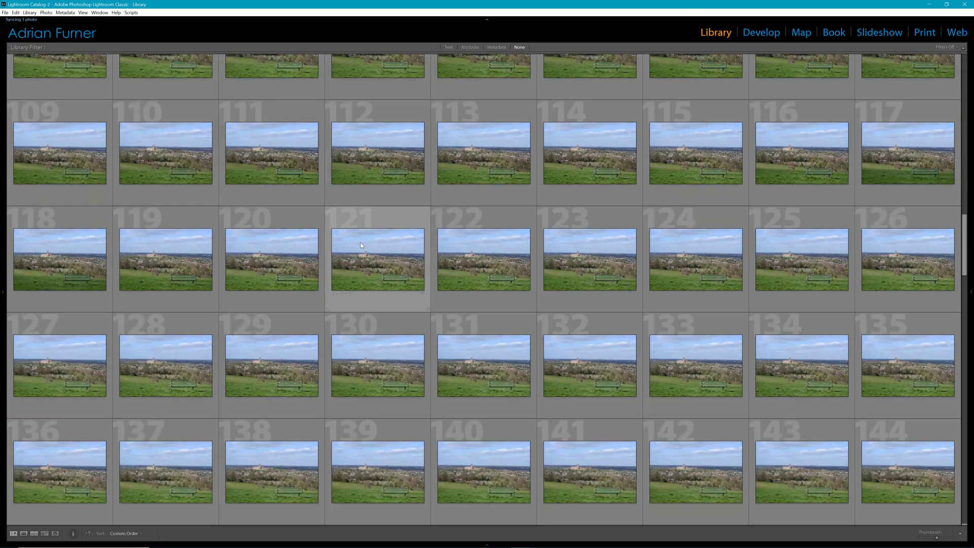
{"action": "scroll", "coordinate": [361, 245], "scroll_direction": "down", "scroll_amount": 12}
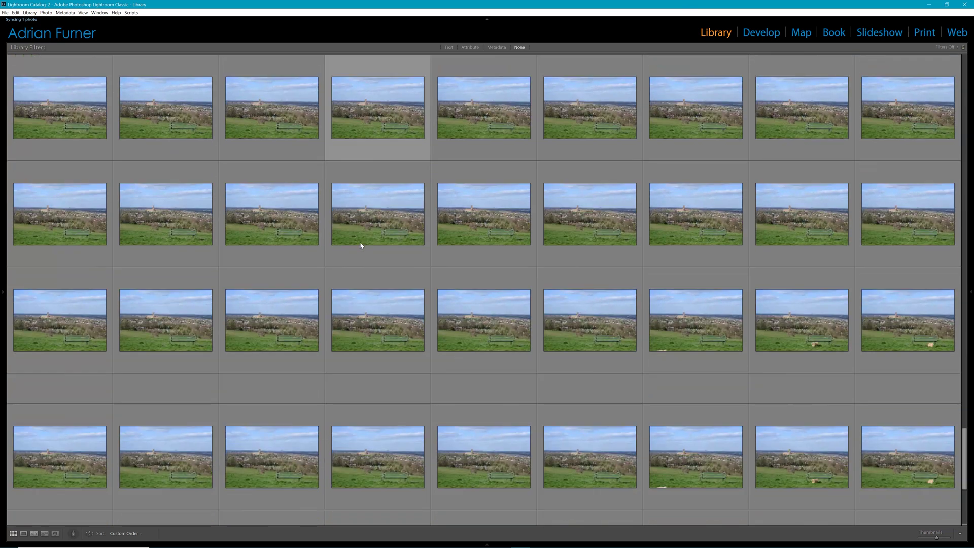
{"action": "scroll", "coordinate": [361, 245], "scroll_direction": "down", "scroll_amount": 5}
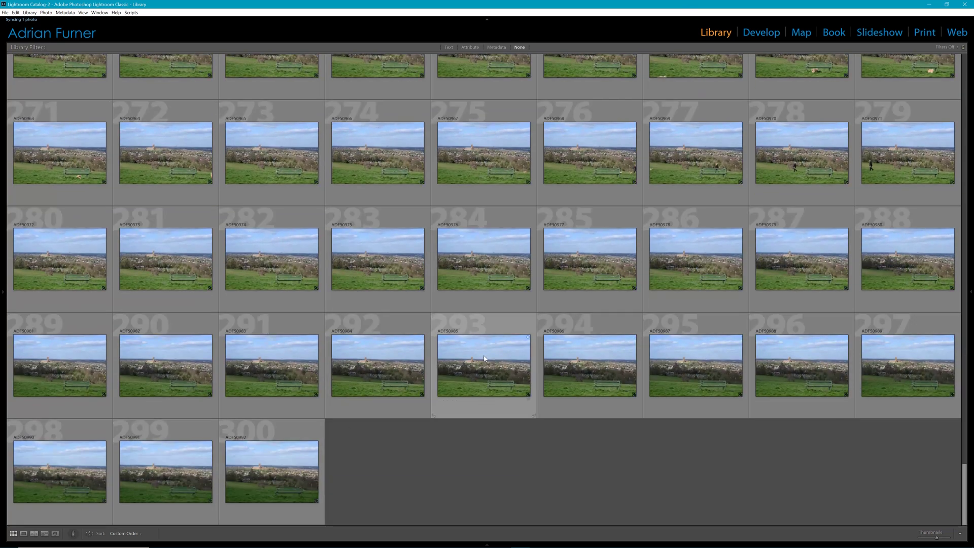
{"action": "scroll", "coordinate": [485, 358], "scroll_direction": "up", "scroll_amount": 20}
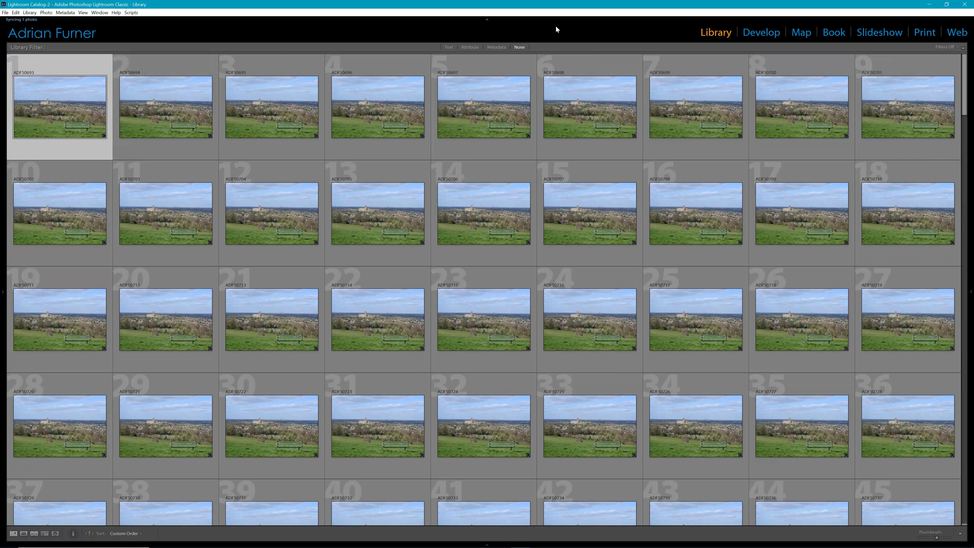
{"action": "left_click", "coordinate": [774, 31]}
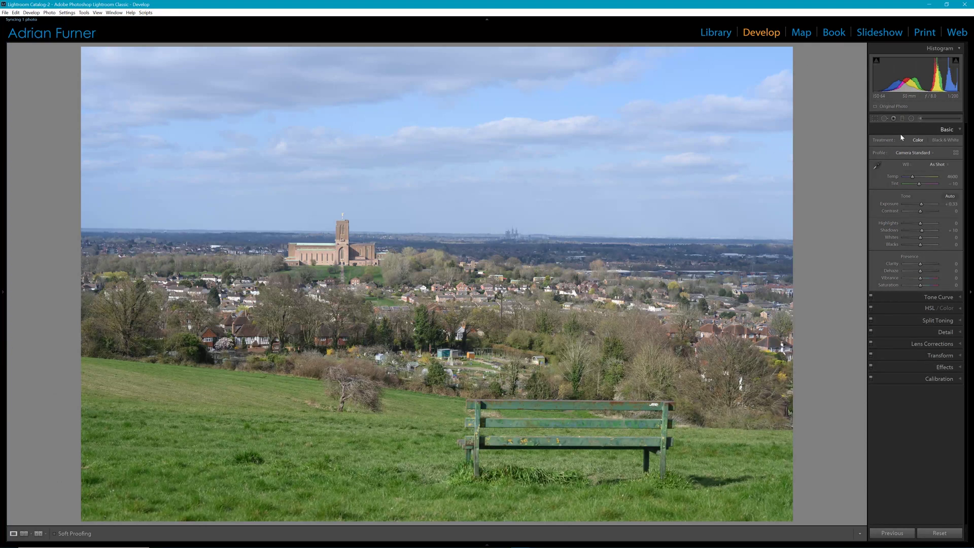
Apply Auto tone to the first photo (Exposure +0.21, Highlights −45, Shadows +31).
{"action": "left_click", "coordinate": [956, 200]}
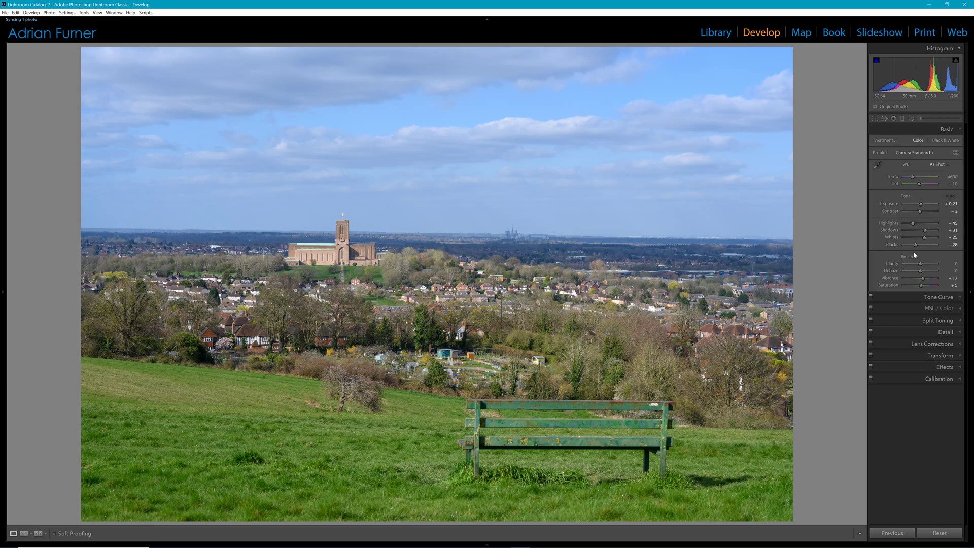
{"action": "left_click", "coordinate": [876, 118]}
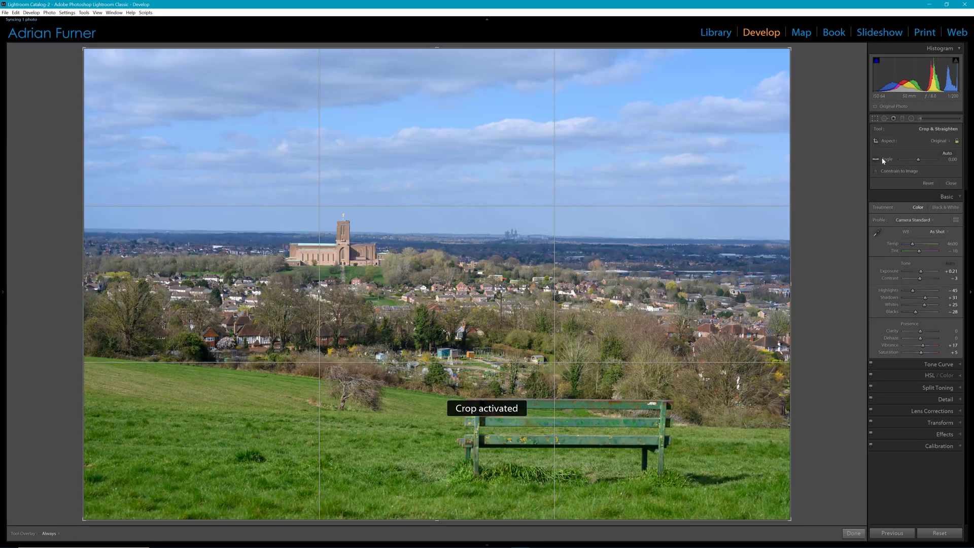
Straighten the photo by -0.55° and crop it to a 16 x 9 aspect ratio.
{"action": "left_click_drag", "start_coordinate": [793, 43], "coordinate": [790, 44]}
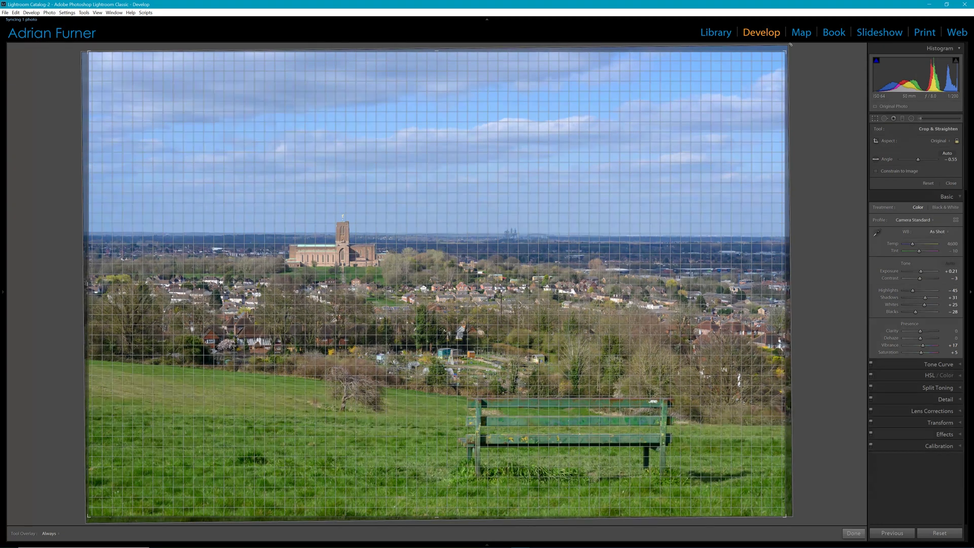
{"action": "left_click", "coordinate": [875, 121]}
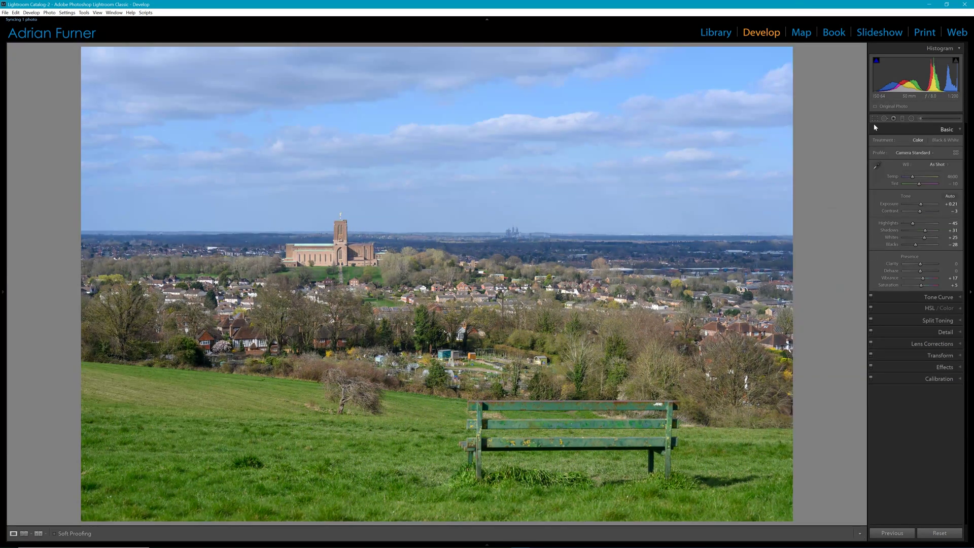
{"action": "left_click", "coordinate": [875, 121]}
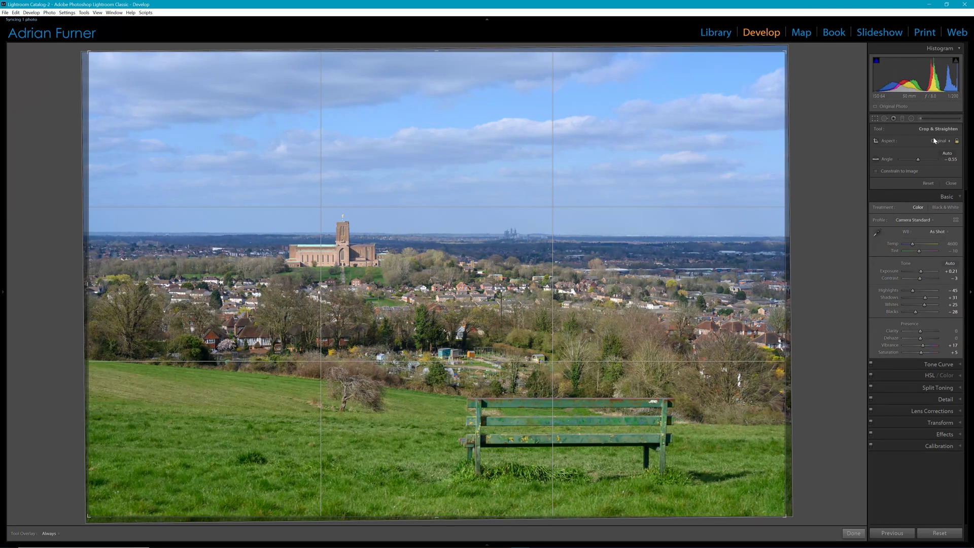
{"action": "left_click", "coordinate": [945, 143]}
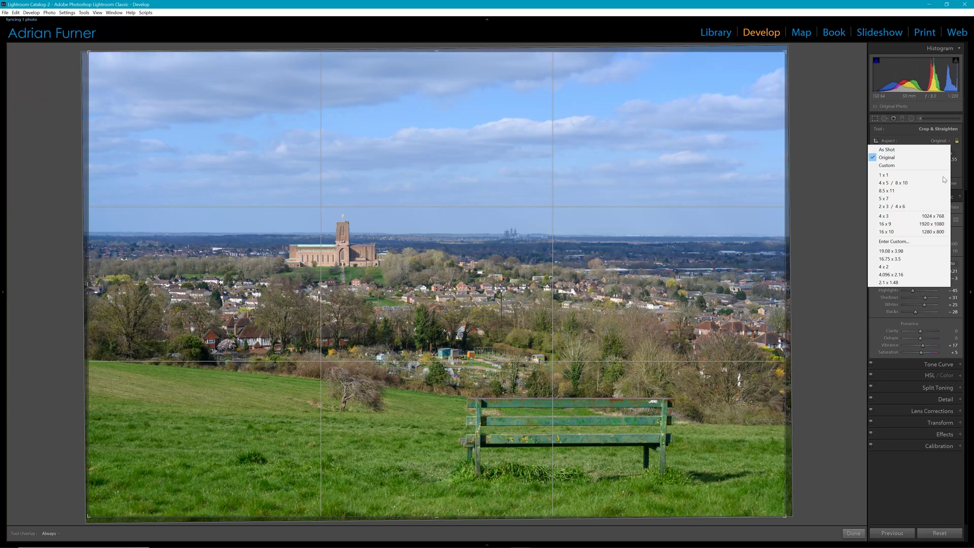
{"action": "left_click", "coordinate": [940, 226]}
{"action": "key", "text": "Return"}
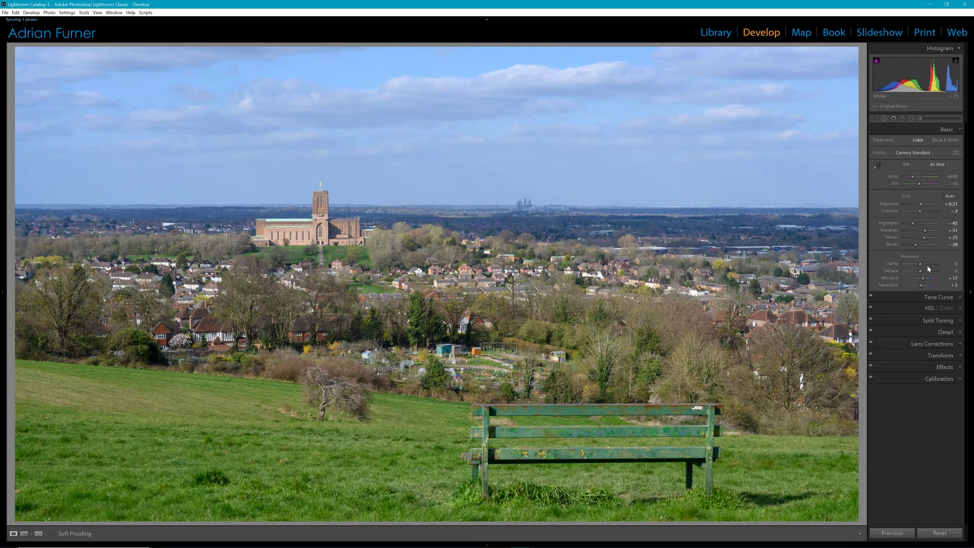
Add a graduated filter across the sky with more Contrast, Clarity 18 and Dehaze 10.
{"action": "key", "text": "m"}
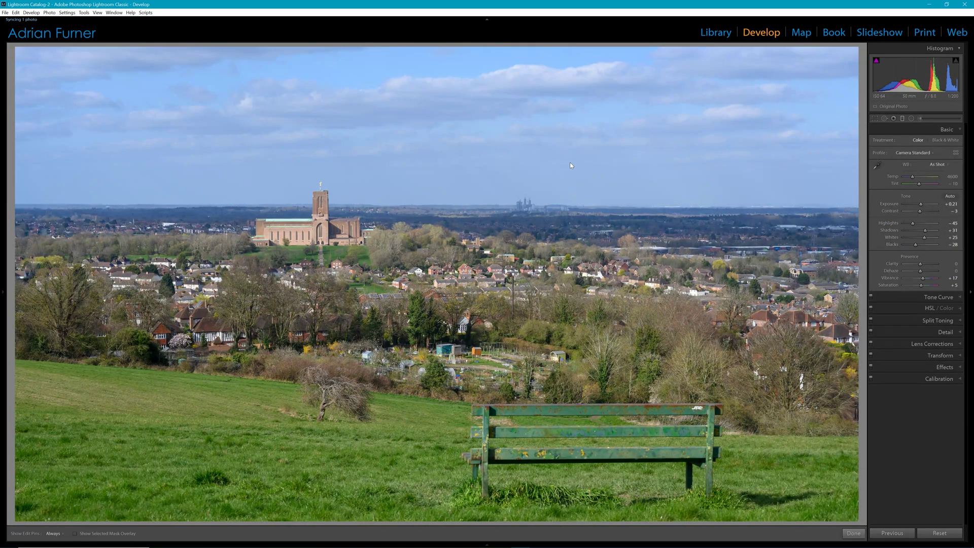
{"action": "left_click_drag", "start_coordinate": [430, 154], "coordinate": [429, 266]}
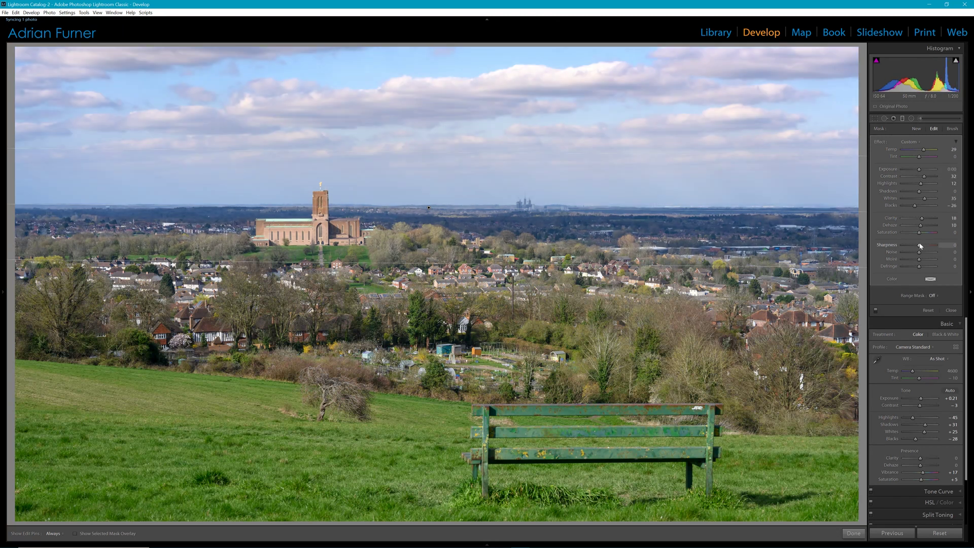
{"action": "left_click_drag", "start_coordinate": [919, 217], "coordinate": [921, 225]}
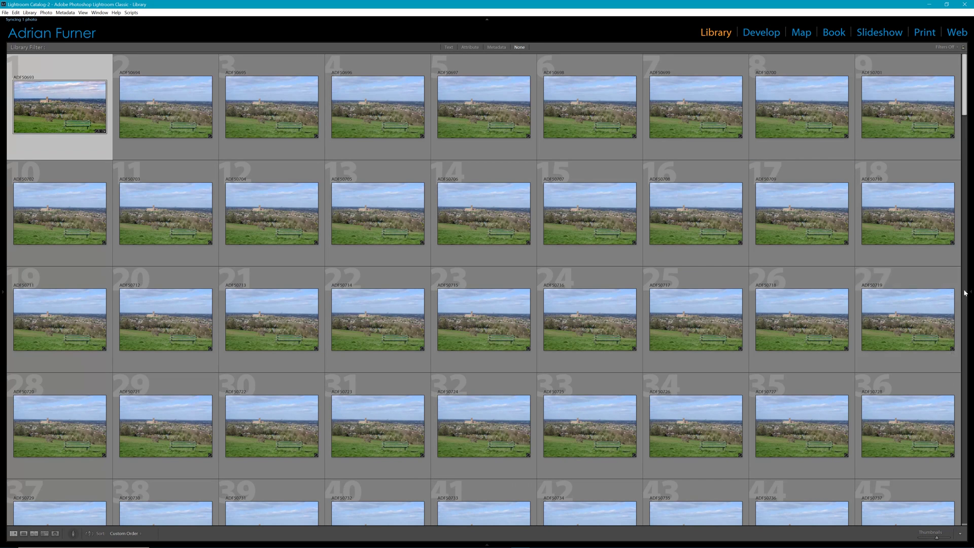
Pin the right side panel in the Library grid and select every photo in the sequence.
{"action": "mouse_move", "coordinate": [970, 292]}
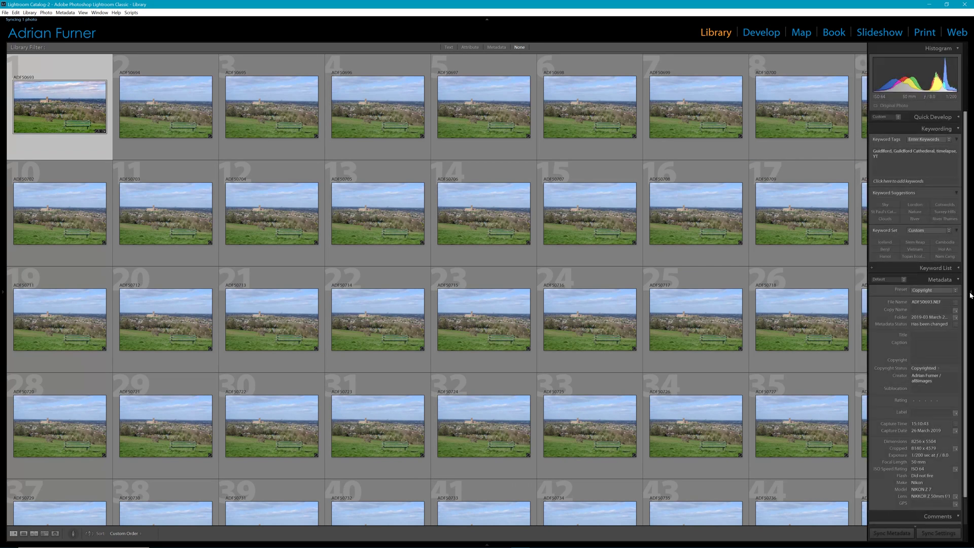
{"action": "left_click", "coordinate": [971, 293]}
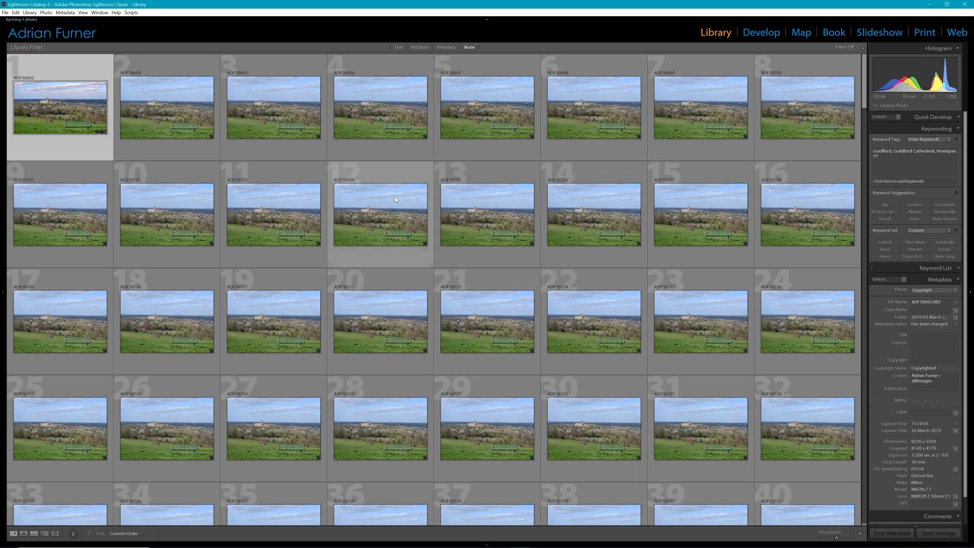
{"action": "key", "text": "ctrl+a"}
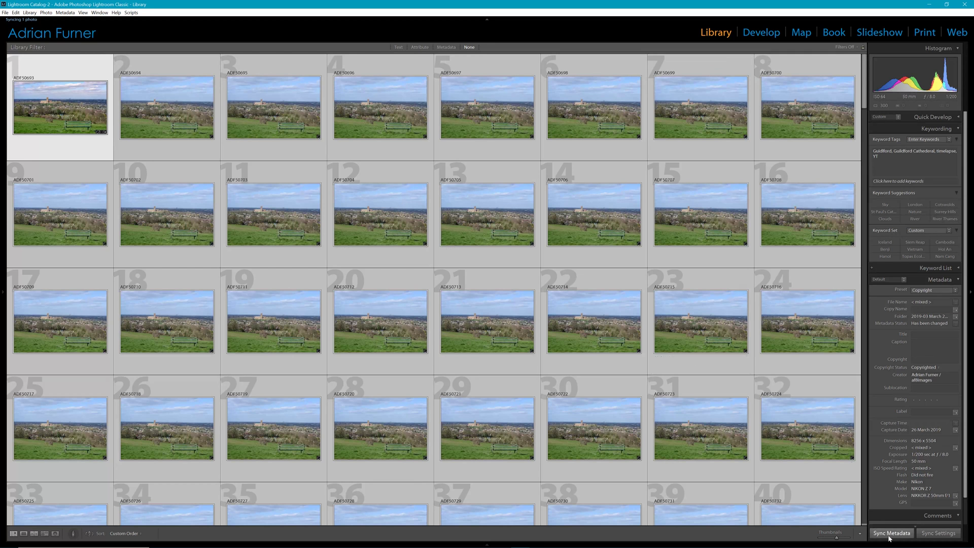
{"action": "left_click", "coordinate": [938, 533]}
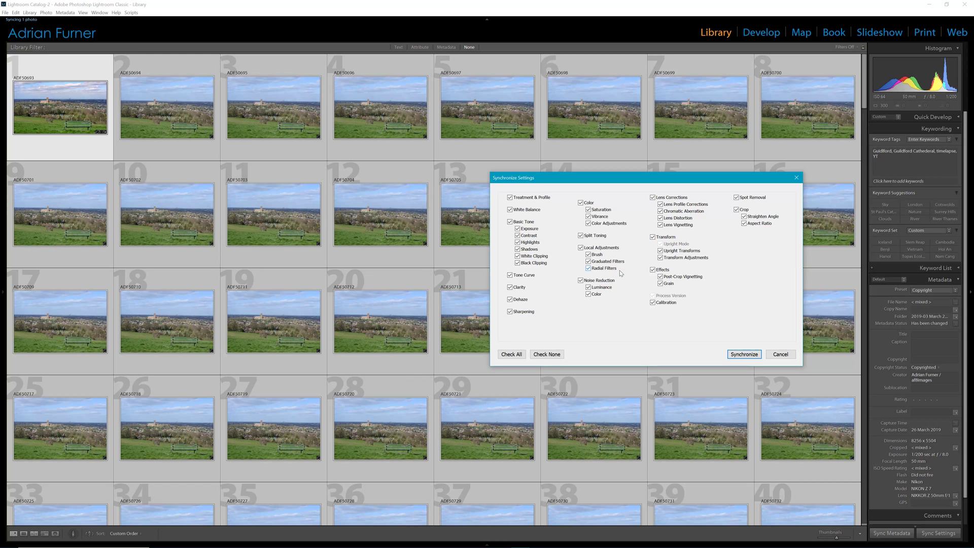
Synchronize all checked setting categories from the first photo to the selected photos.
{"action": "left_click", "coordinate": [733, 355]}
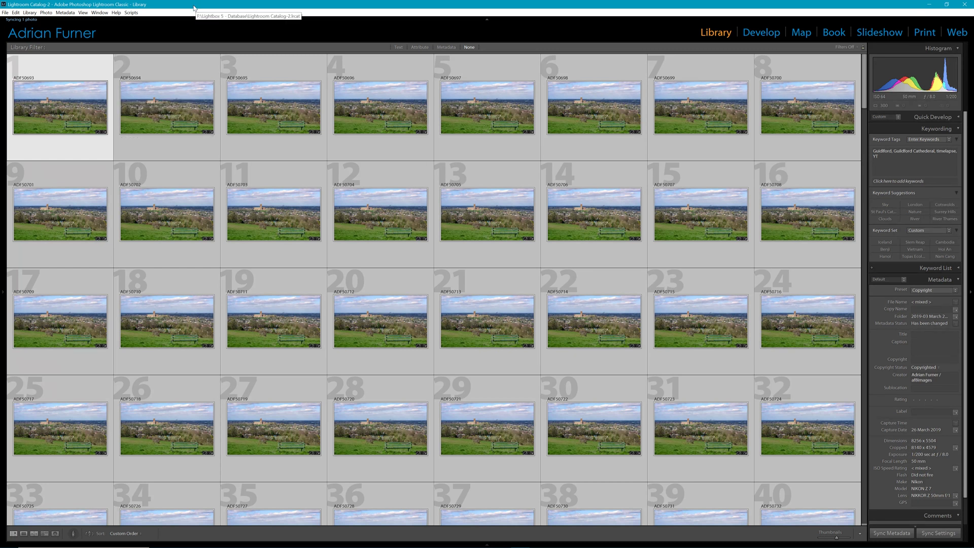
Export the photos with the LRTimelapse preset, naming the sequence The_Mount_Timelapse without its date prefix.
{"action": "left_click", "coordinate": [4, 12]}
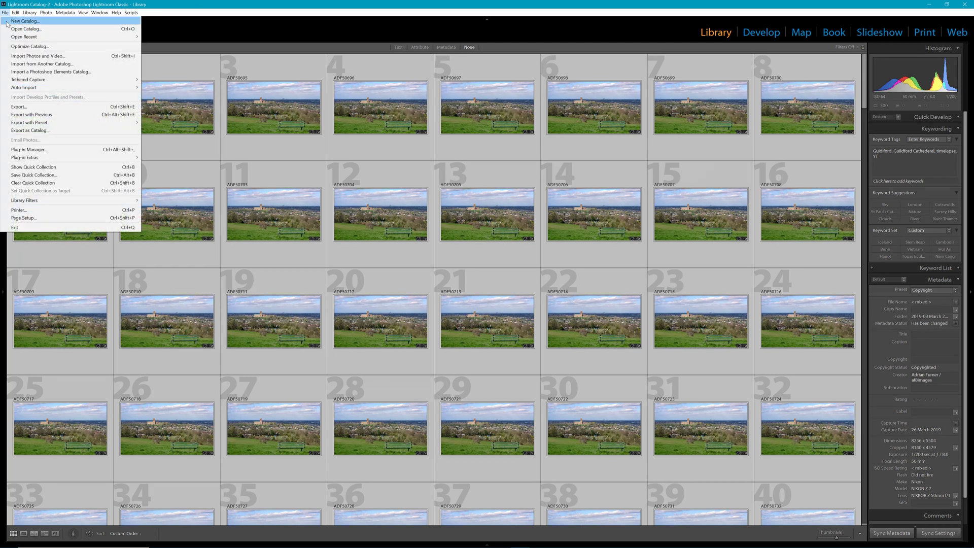
{"action": "left_click", "coordinate": [27, 107]}
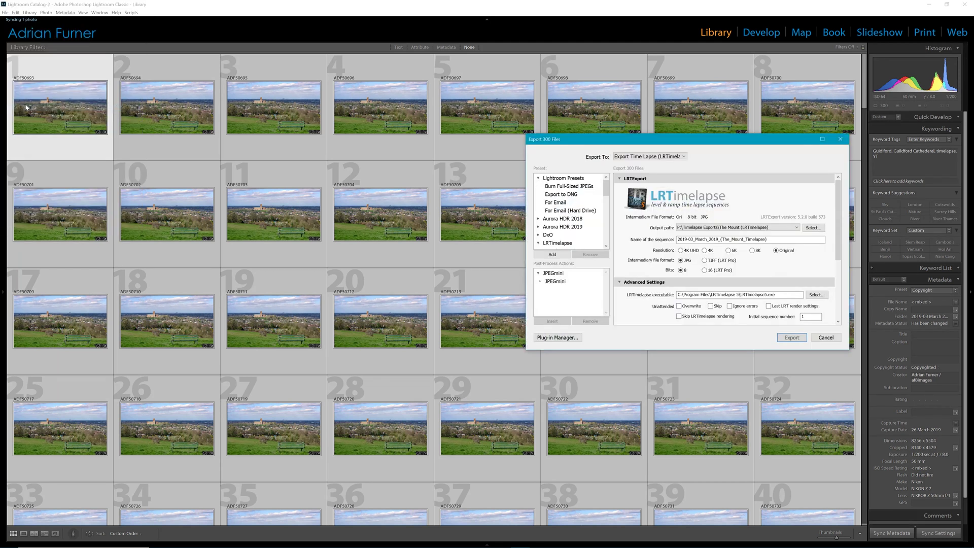
{"action": "left_click", "coordinate": [561, 244]}
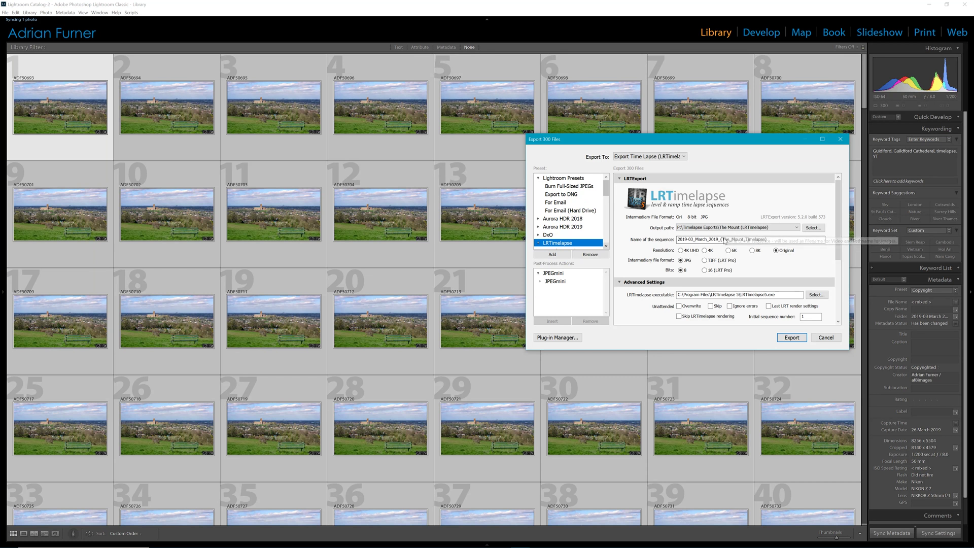
{"action": "double_click", "coordinate": [761, 239]}
{"action": "left_click", "coordinate": [722, 239]}
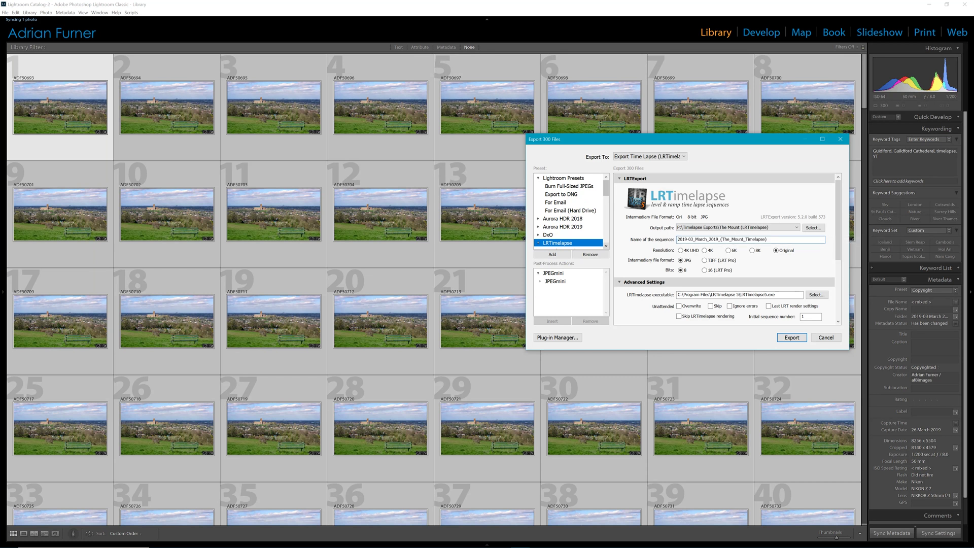
{"action": "left_click_drag", "start_coordinate": [722, 238], "coordinate": [678, 239]}
{"action": "key", "text": "BackSpace"}
{"action": "scroll", "coordinate": [749, 273], "scroll_direction": "down", "scroll_amount": 3}
{"action": "scroll", "coordinate": [743, 232], "scroll_direction": "up", "scroll_amount": 3}
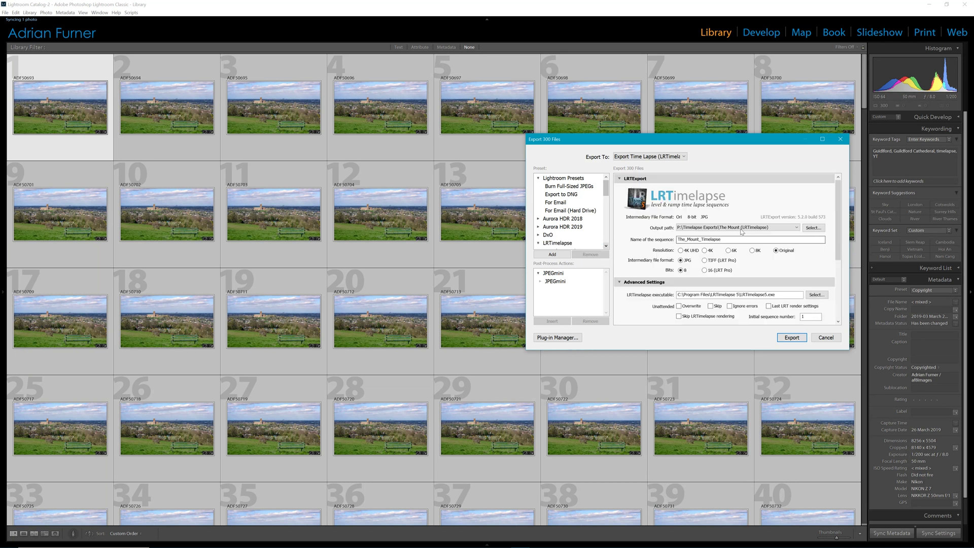
{"action": "left_click", "coordinate": [792, 338]}
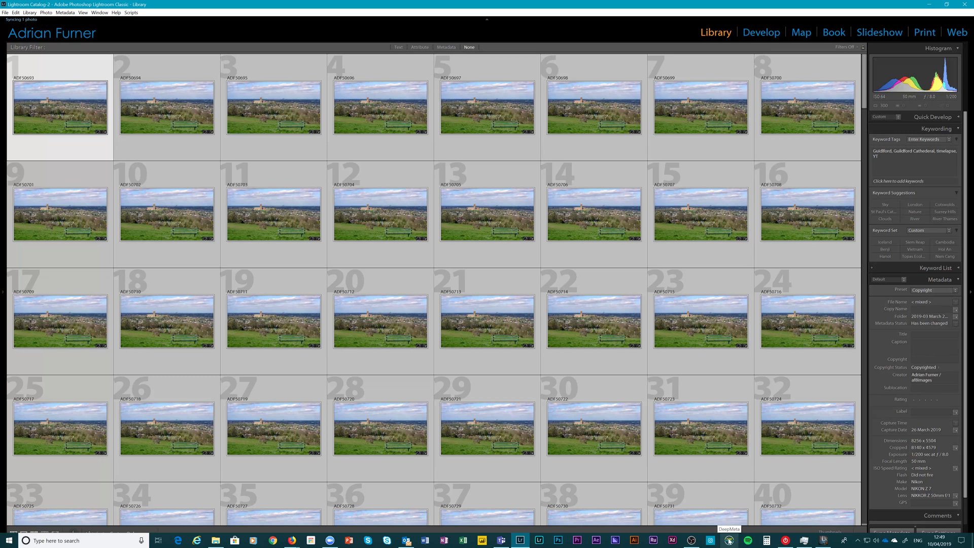
Switch to LRTimelapse and check its render settings: MP4, 1080p, 23.976 fps, High quality.
{"action": "mouse_move", "coordinate": [824, 542]}
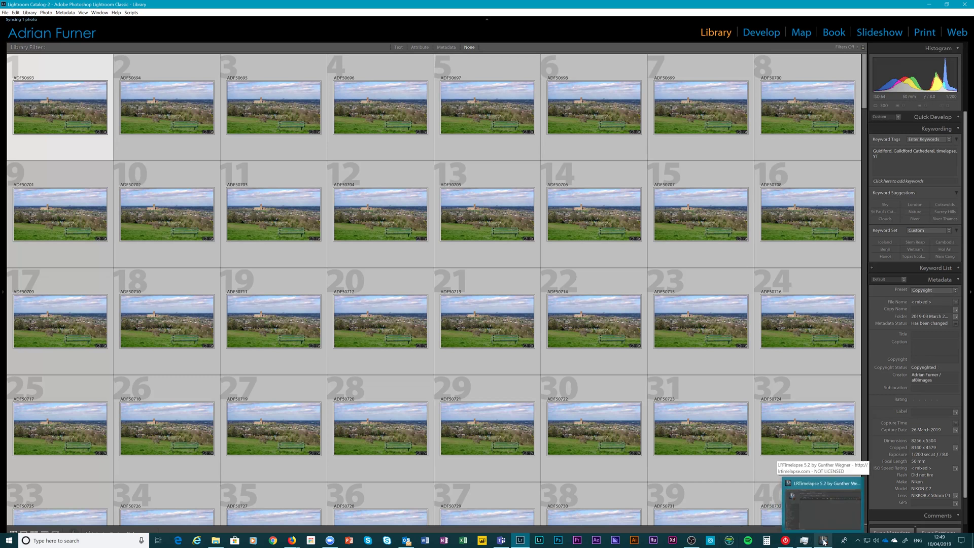
{"action": "left_click", "coordinate": [824, 542]}
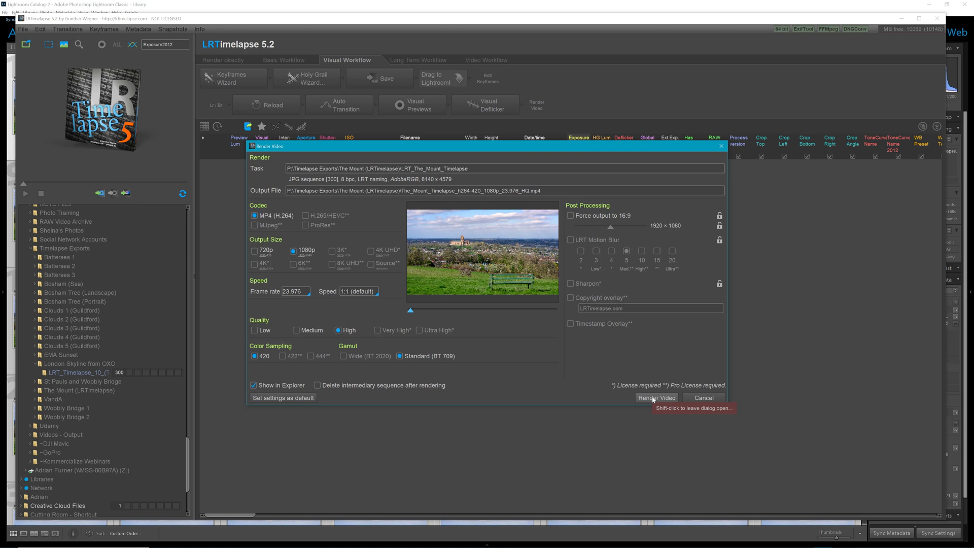
Render The_Mount_Timelapse sequence to a 1080p MP4 video.
{"action": "left_click", "coordinate": [653, 398]}
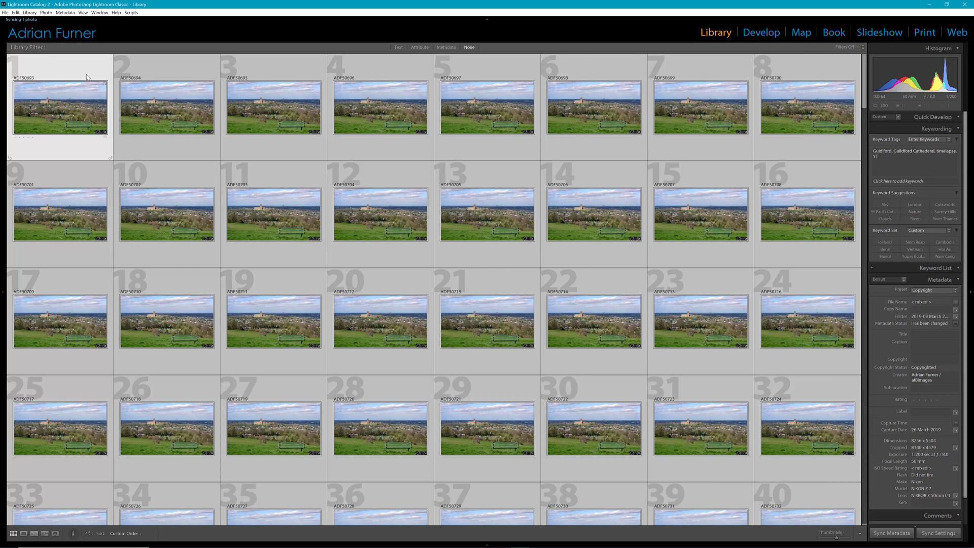
Bring up the Export submenu from the first thumbnail's context menu.
{"action": "right_click", "coordinate": [78, 100]}
{"action": "mouse_move", "coordinate": [101, 302]}
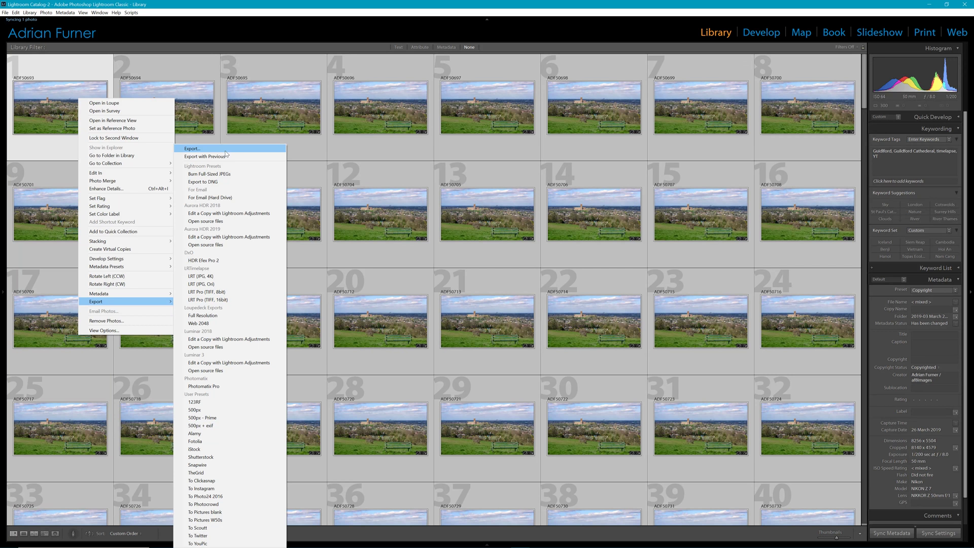
Choose Export... and bring up The Mount (LRTimelapse) folder with the rendered MP4.
{"action": "left_click", "coordinate": [227, 148]}
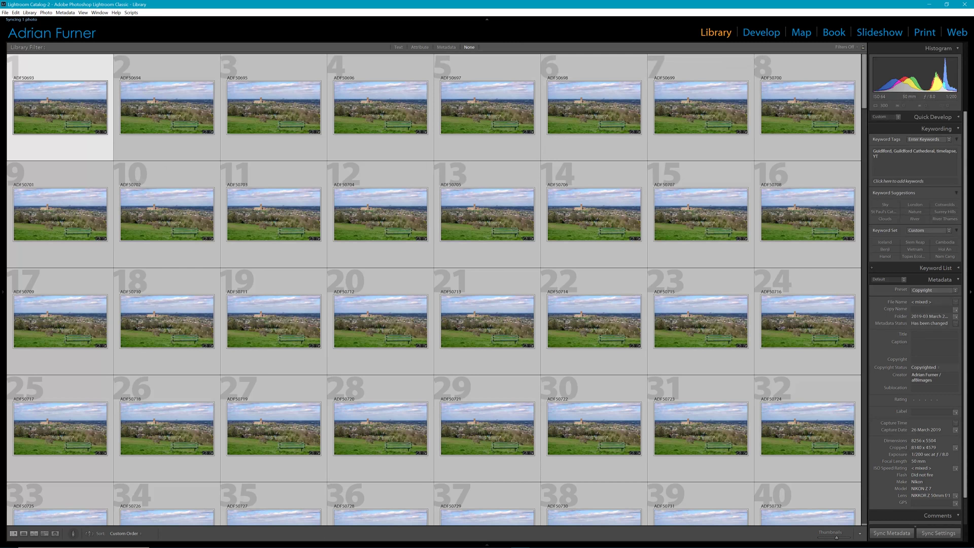
{"action": "left_click", "coordinate": [216, 540]}
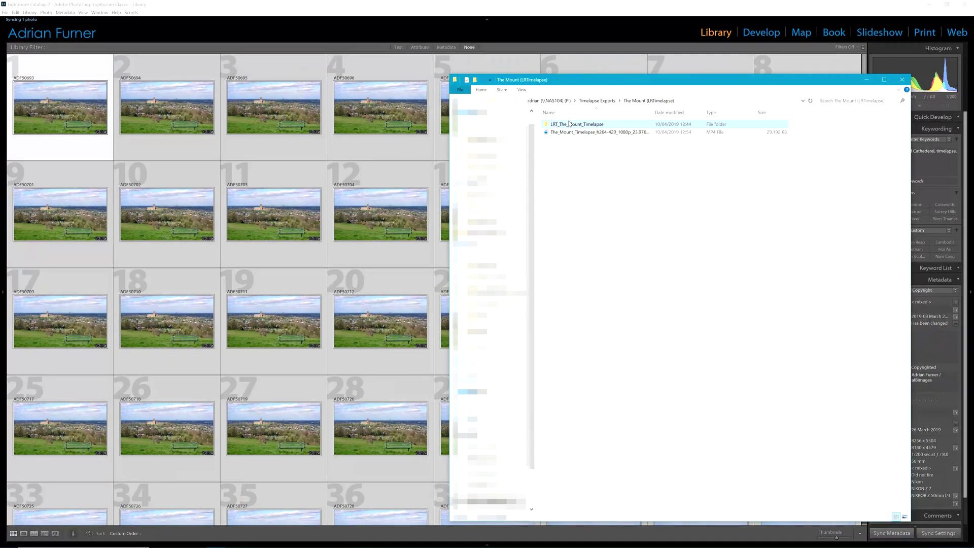
Open the LRT_The_Mount_Timelapse folder containing the exported LRT_ JPG frames.
{"action": "double_click", "coordinate": [569, 123]}
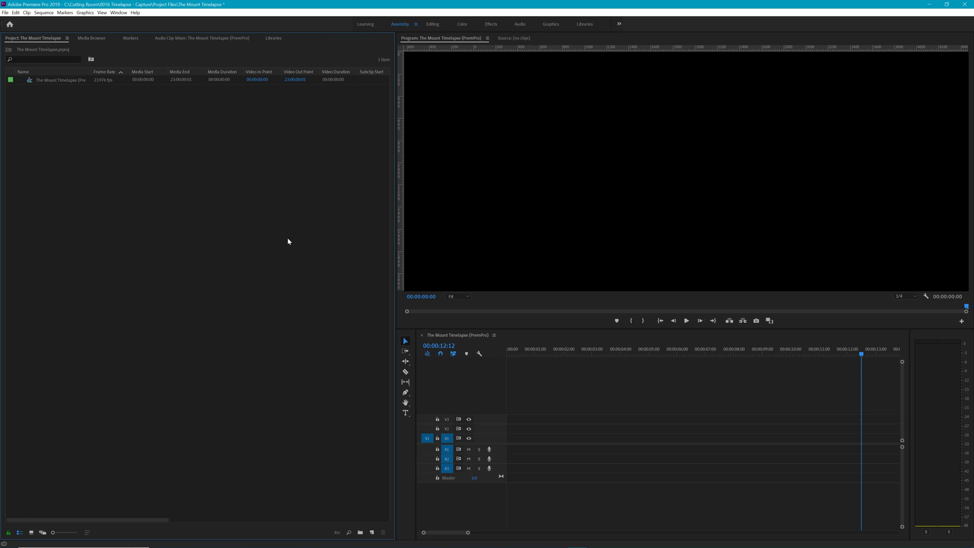
Import the LRT_ frames starting at LRT_00001.jpg as a single image-sequence clip.
{"action": "right_click", "coordinate": [166, 265]}
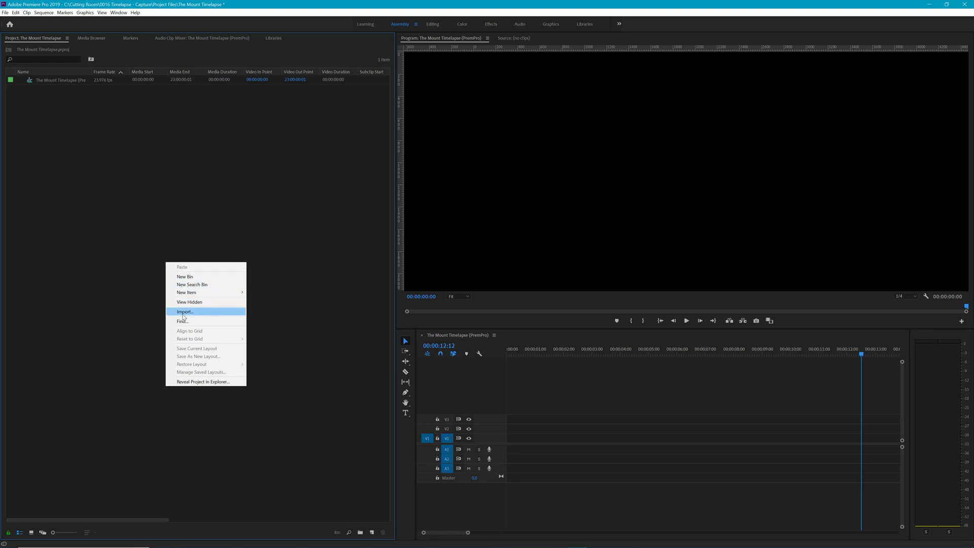
{"action": "left_click", "coordinate": [184, 312]}
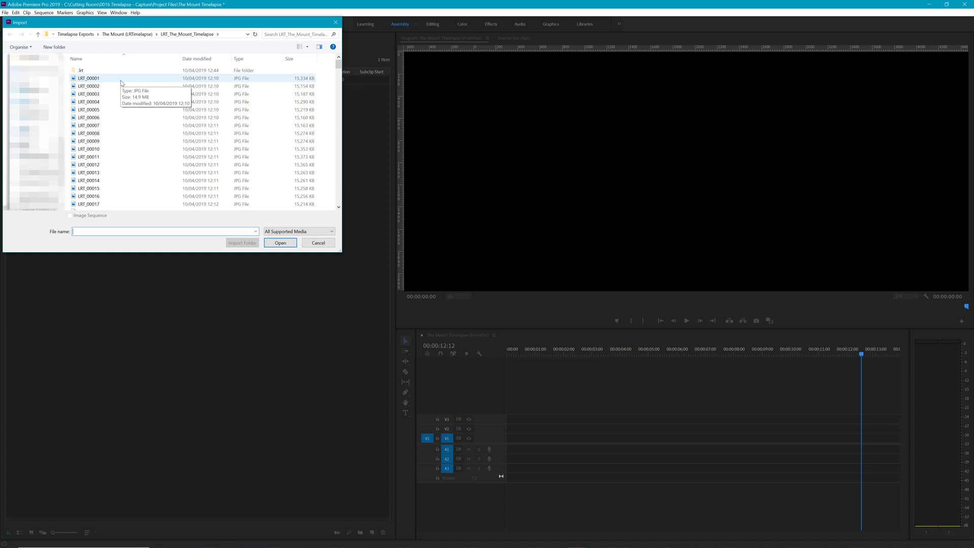
{"action": "left_click", "coordinate": [122, 82]}
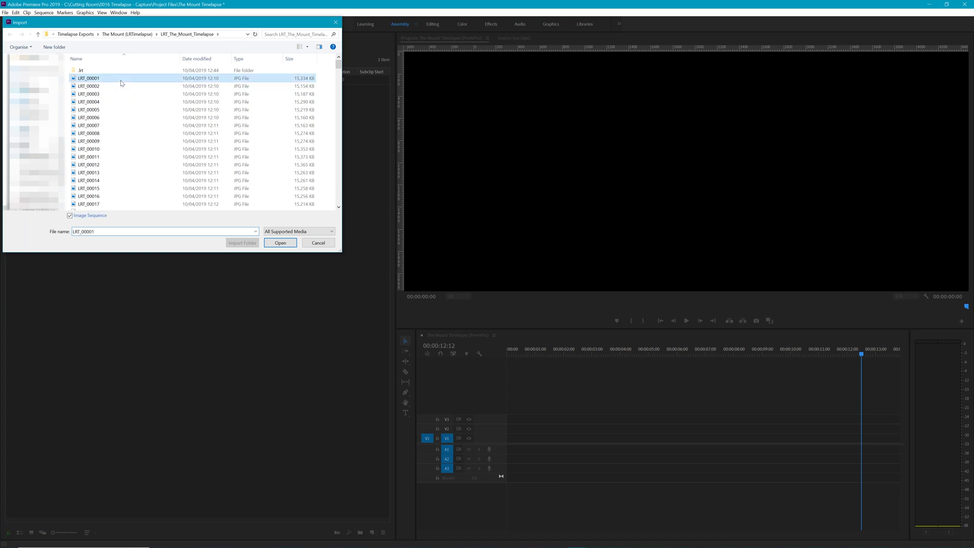
{"action": "left_click", "coordinate": [277, 243]}
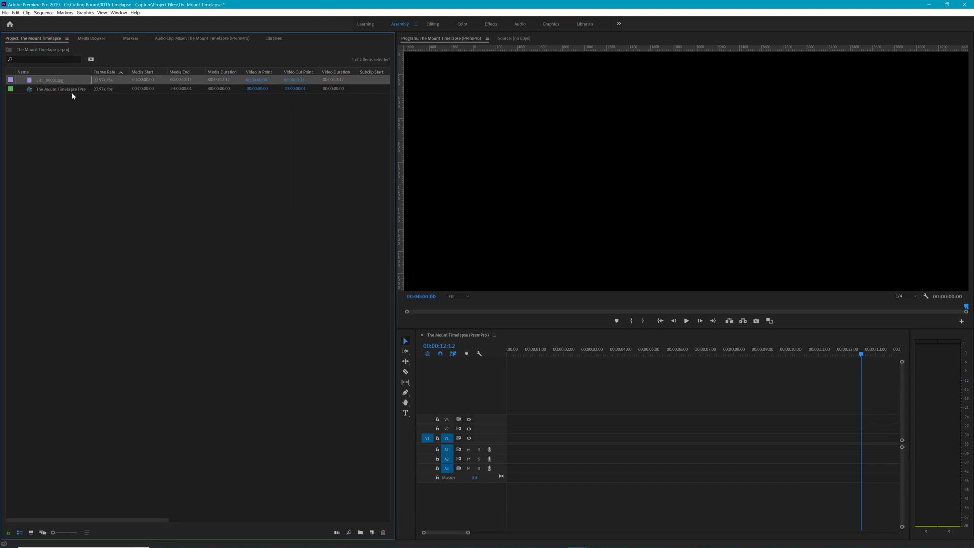
Place LRT_00001.jpg on V1 keeping existing sequence settings, and play it from the start.
{"action": "left_click_drag", "start_coordinate": [42, 83], "coordinate": [509, 441]}
{"action": "left_click", "coordinate": [529, 294]}
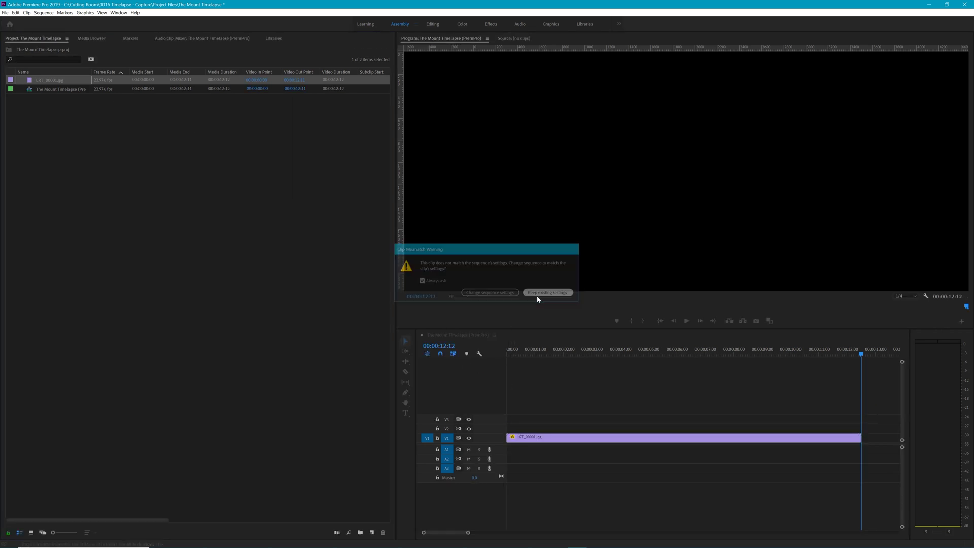
{"action": "key", "text": "Home"}
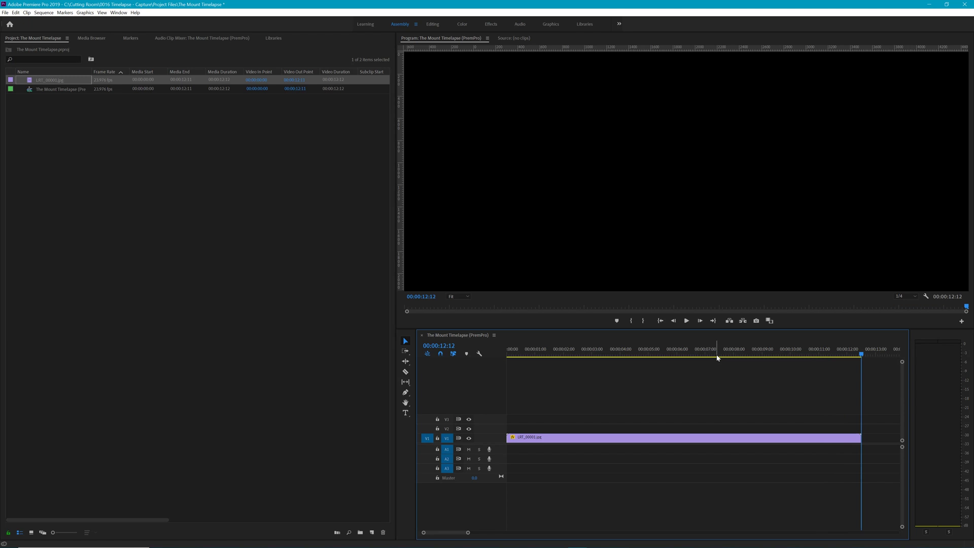
{"action": "key", "text": "Home"}
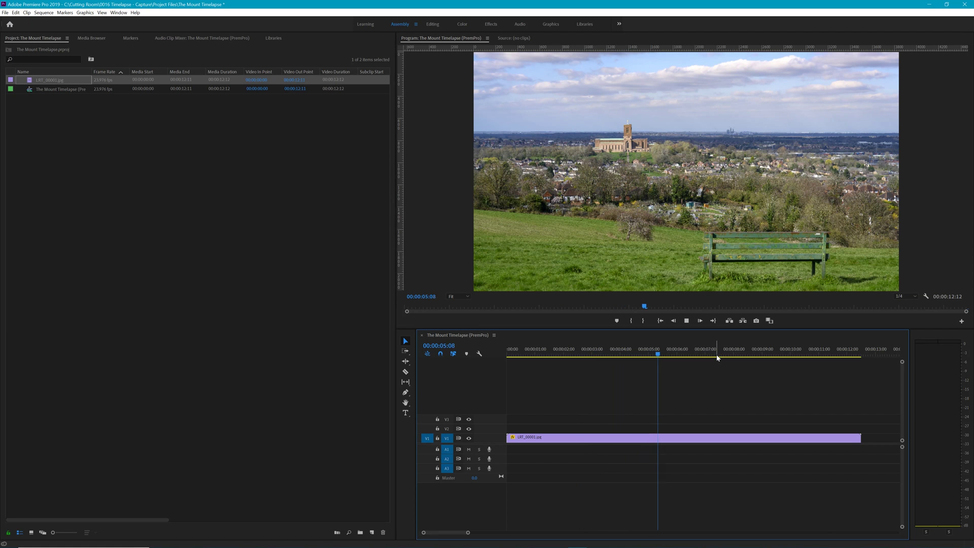
{"action": "key", "text": "space"}
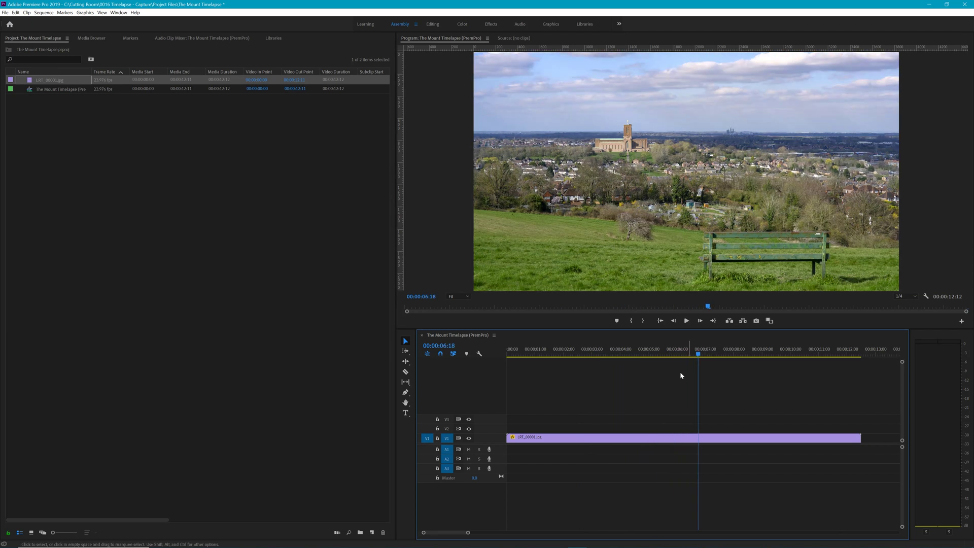
{"action": "left_click", "coordinate": [584, 440]}
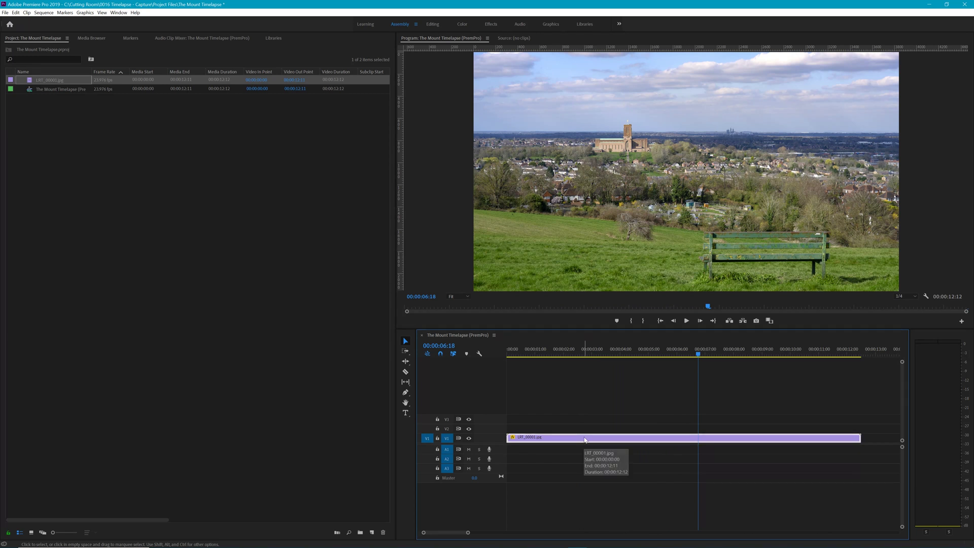
{"action": "right_click", "coordinate": [585, 441]}
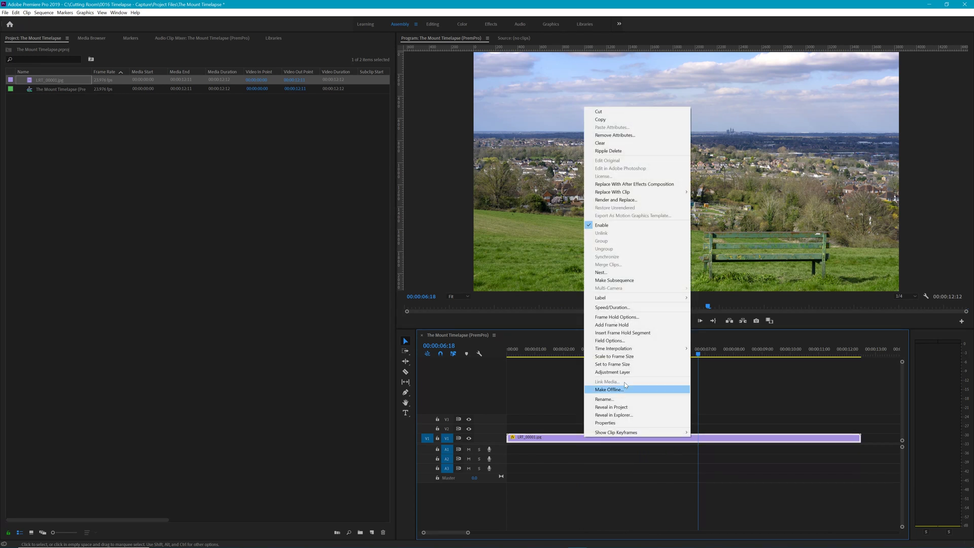
{"action": "left_click", "coordinate": [622, 305]}
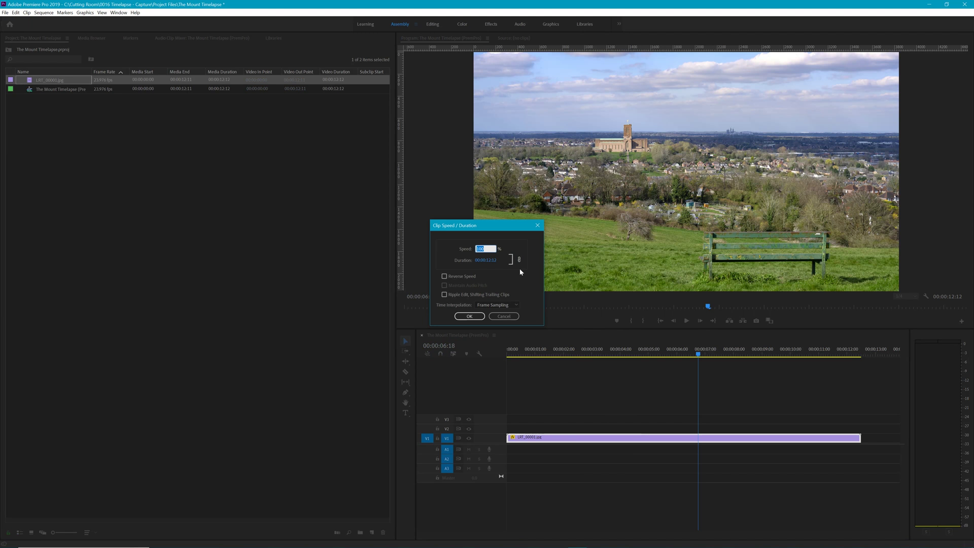
{"action": "left_click", "coordinate": [507, 316]}
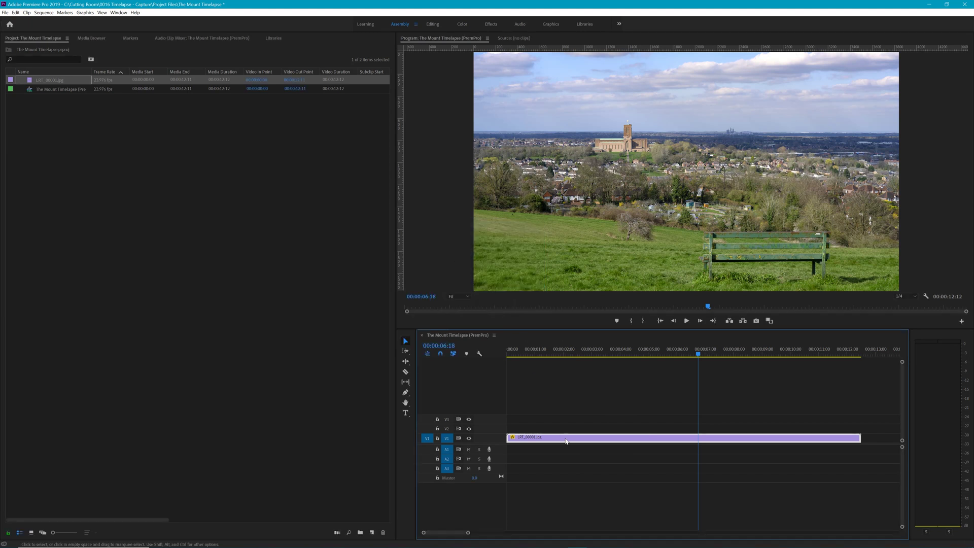
{"action": "key", "text": "Home"}
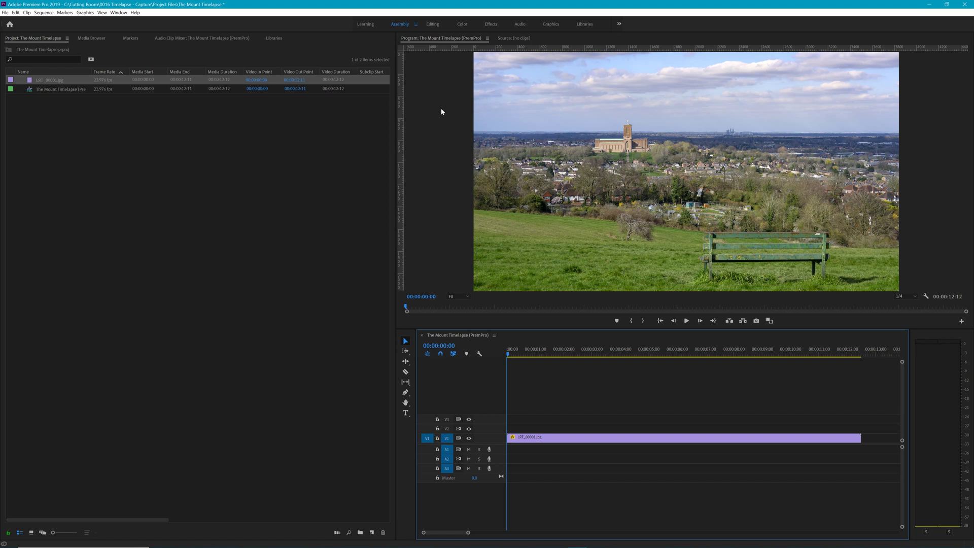
{"action": "left_click", "coordinate": [431, 24]}
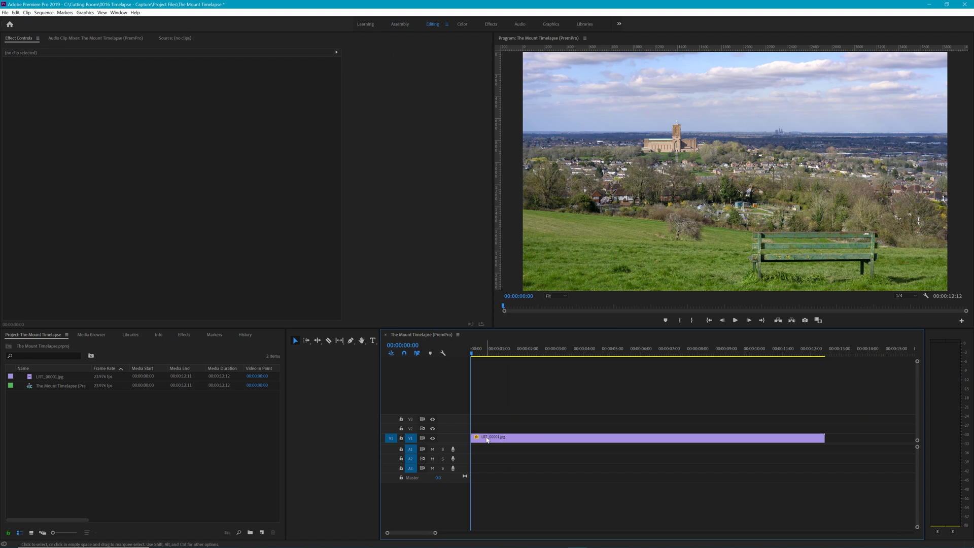
Keyframe the clip's first frame at Scale 222.2 and Position 4439, 2323 on the cathedral.
{"action": "left_click", "coordinate": [472, 435]}
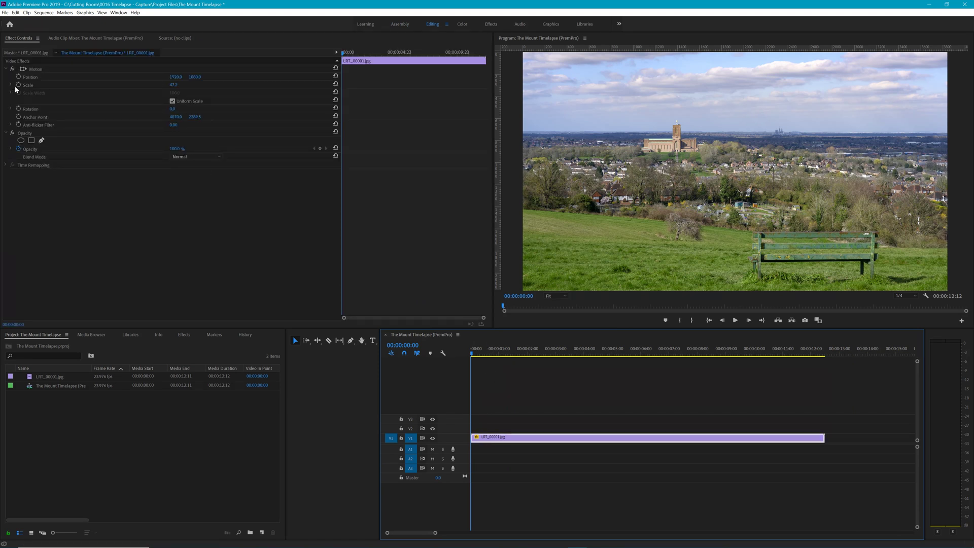
{"action": "left_click", "coordinate": [28, 84]}
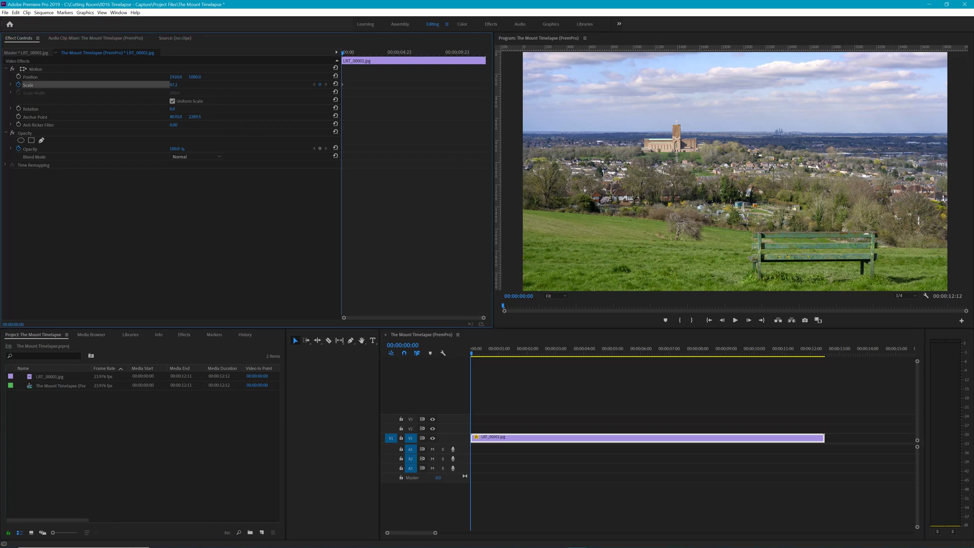
{"action": "left_click_drag", "start_coordinate": [169, 85], "coordinate": [299, 77]}
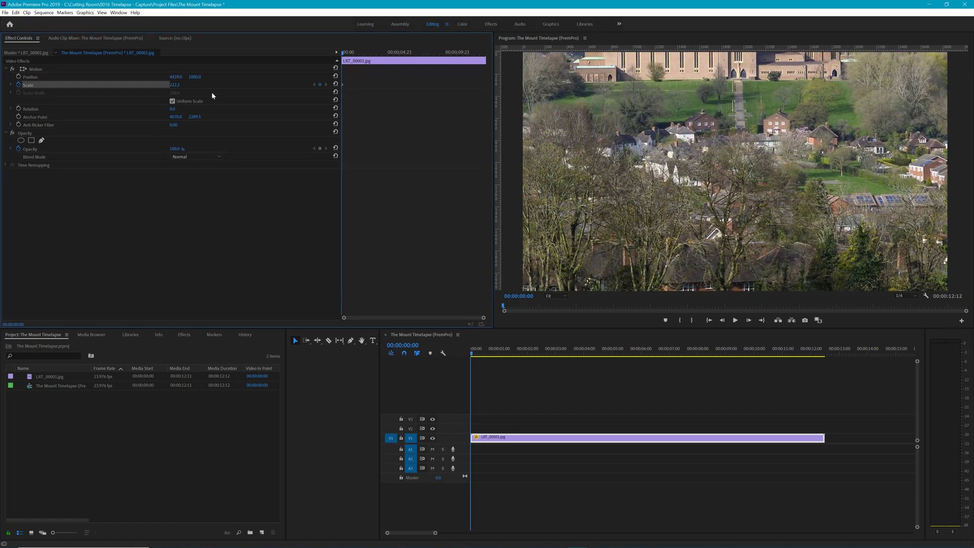
{"action": "left_click_drag", "start_coordinate": [195, 76], "coordinate": [166, 81]}
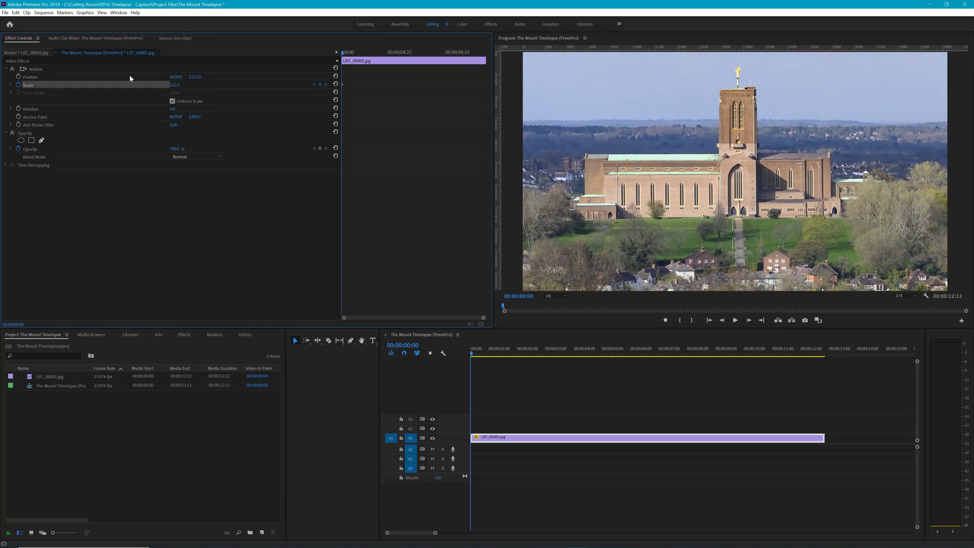
{"action": "left_click", "coordinate": [19, 76]}
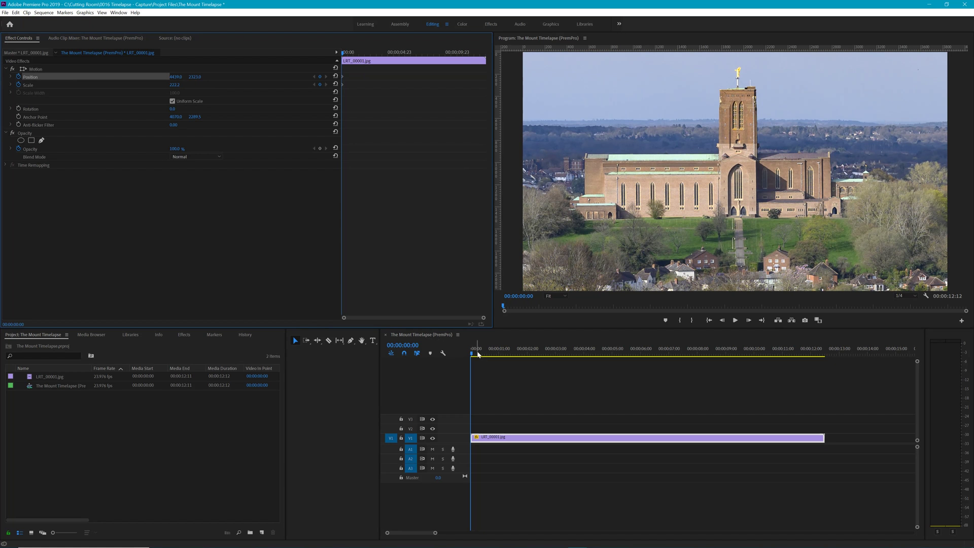
{"action": "left_click", "coordinate": [628, 381]}
{"action": "key", "text": "End"}
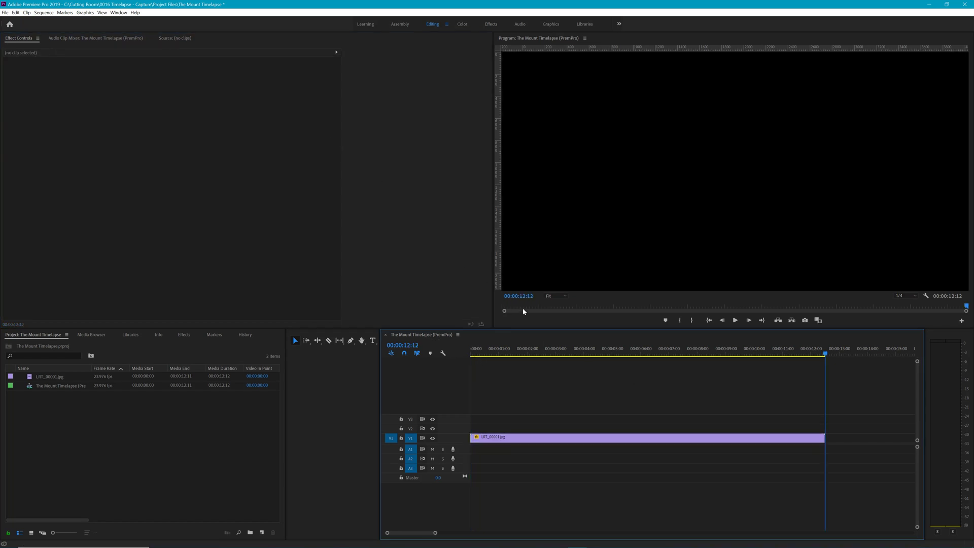
Reset the last frame's Motion to Scale 47.2, Position 1920/1080, then preview the zoom-out.
{"action": "key", "text": "Left"}
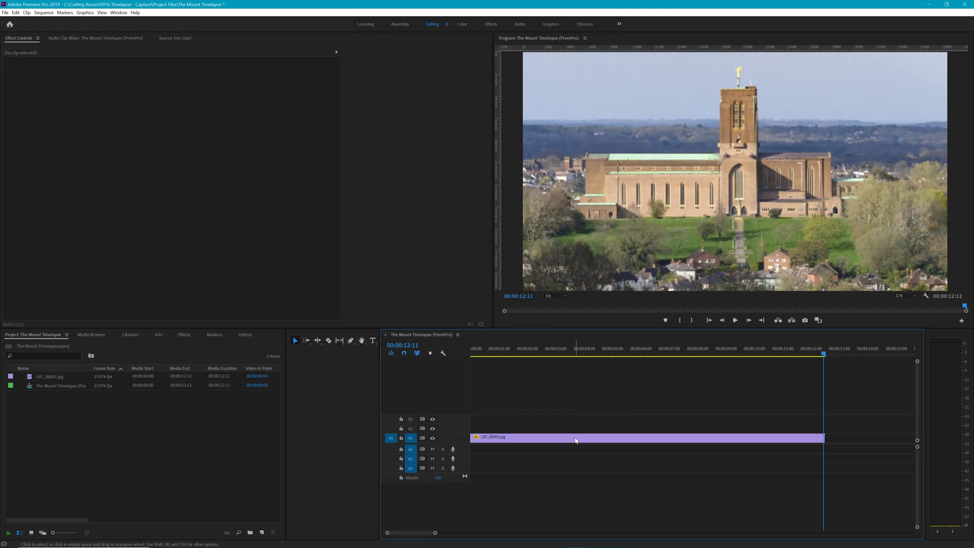
{"action": "left_click", "coordinate": [578, 438]}
{"action": "left_click", "coordinate": [176, 80]}
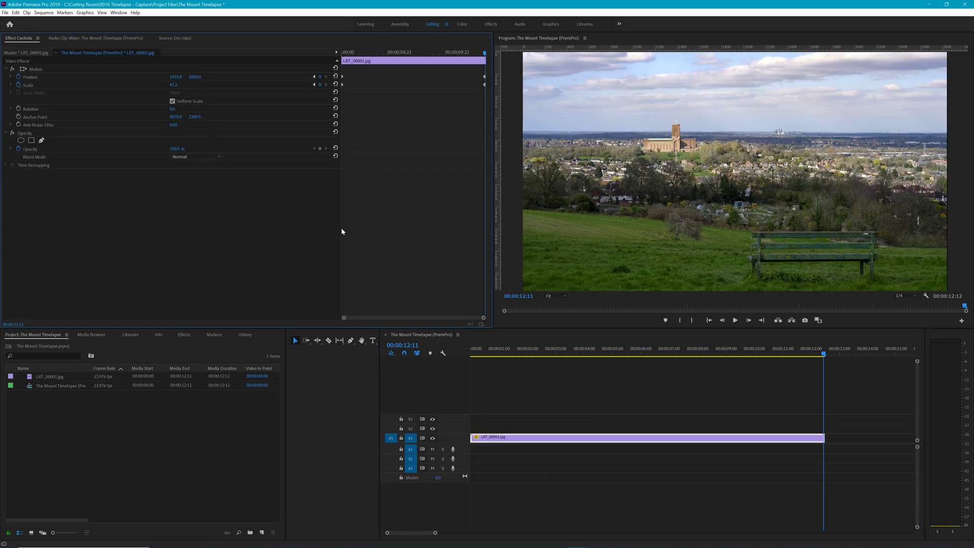
{"action": "key", "text": "Home"}
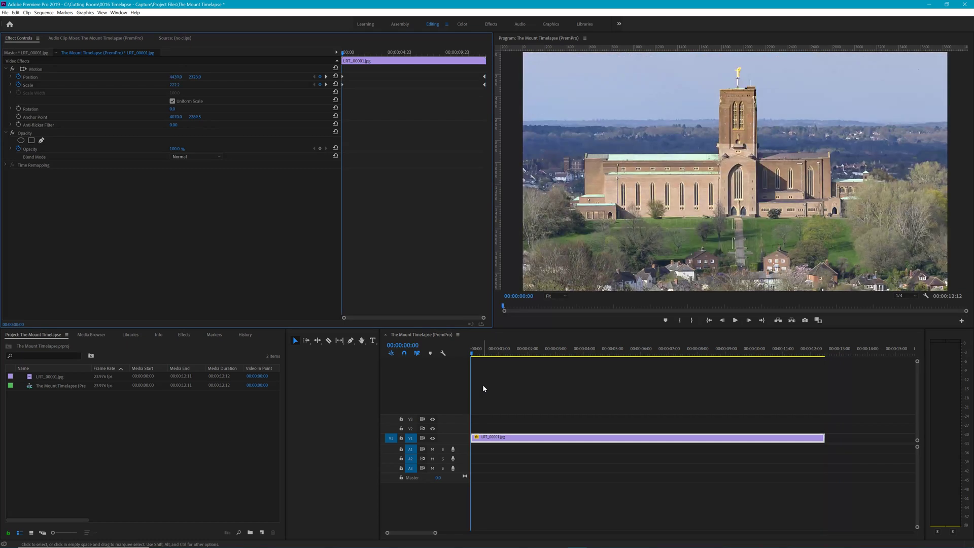
{"action": "key", "text": "space"}
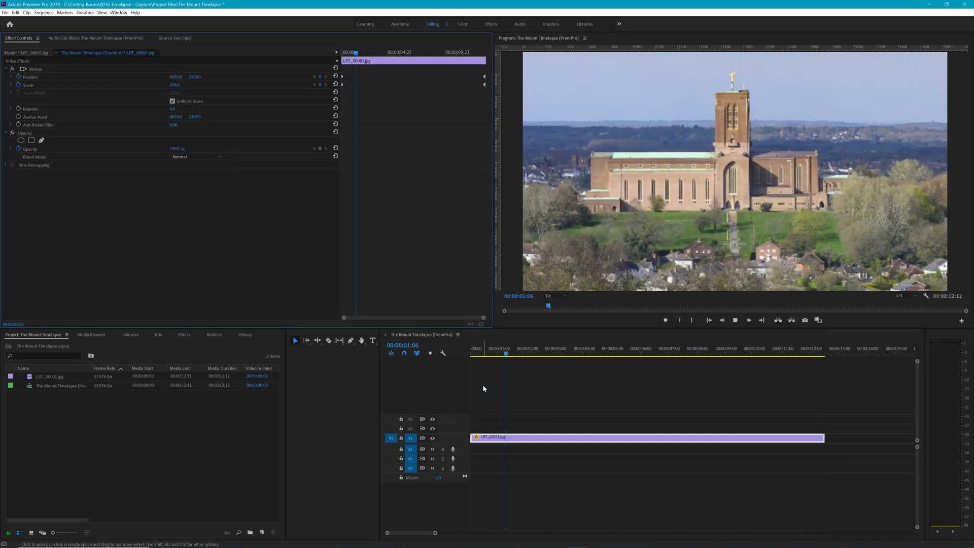